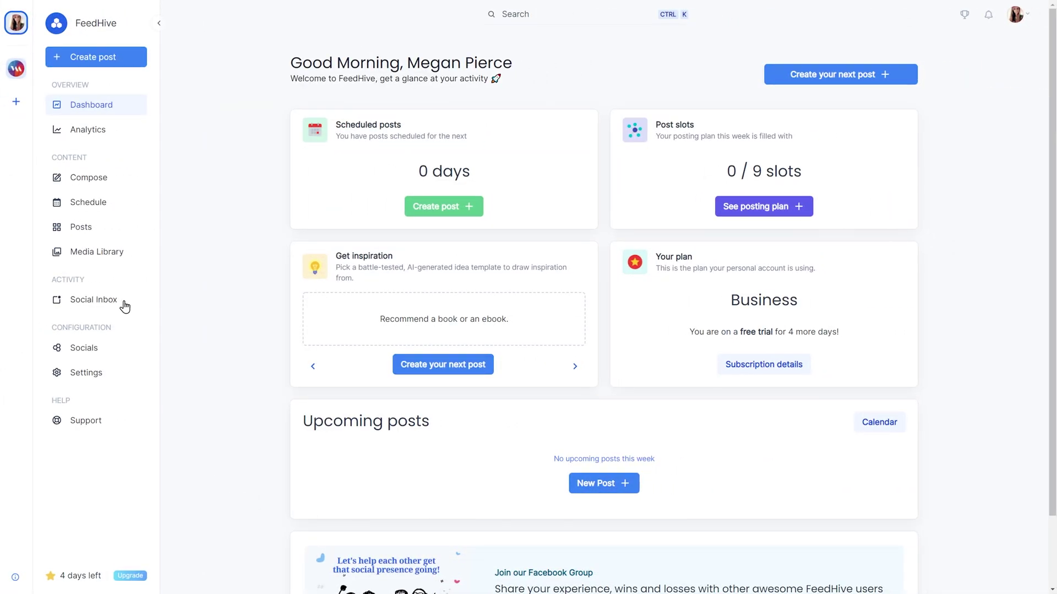
# Switch to the Linksy workspace and turn on Requires approval in its settings.
pyautogui.click(16, 70)
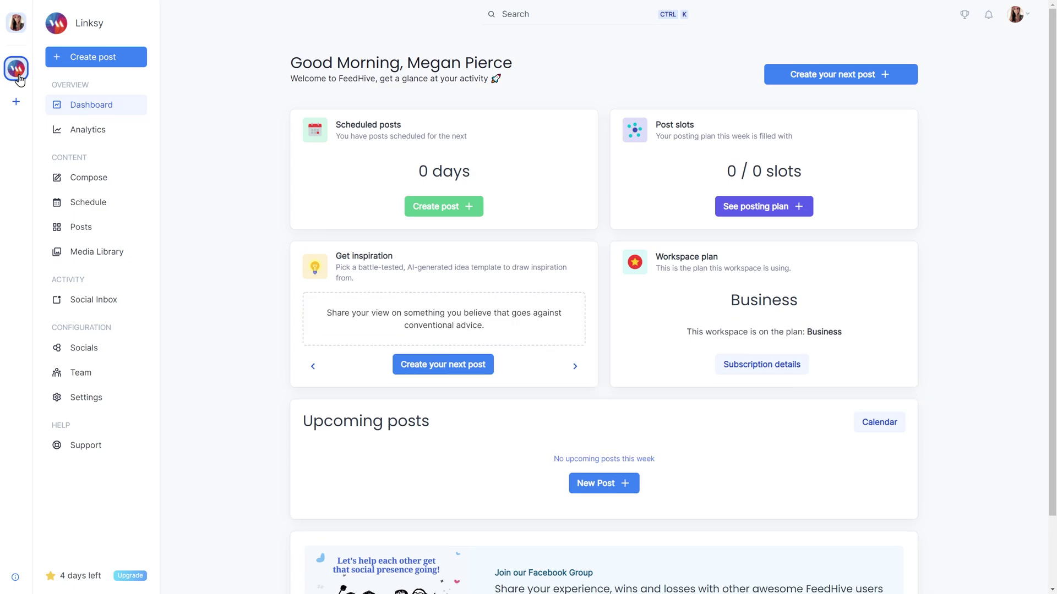
pyautogui.click(122, 401)
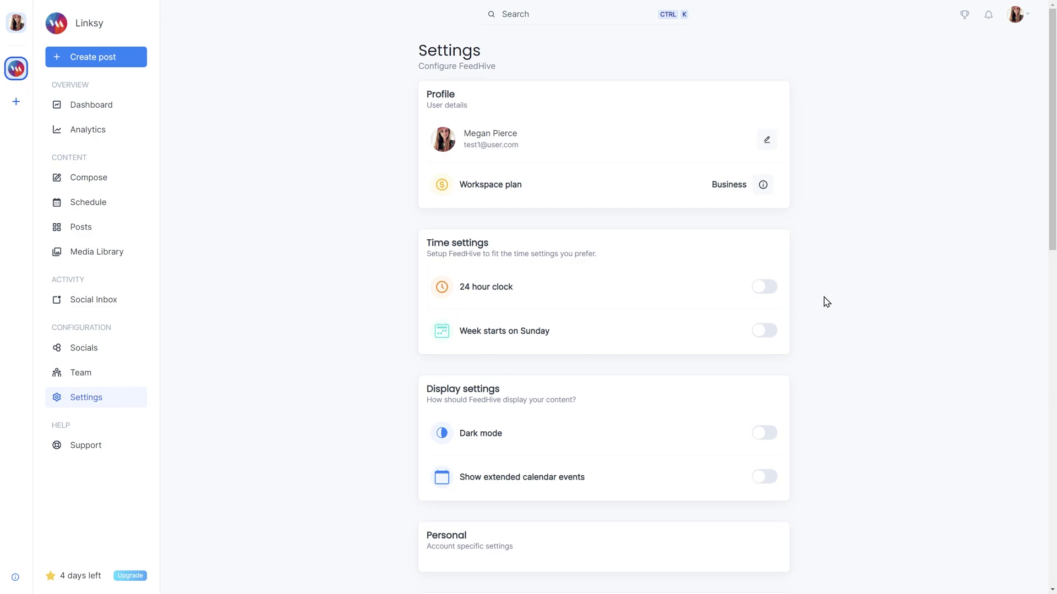
pyautogui.moveTo(1055, 138); pyautogui.dragTo(1055, 402)
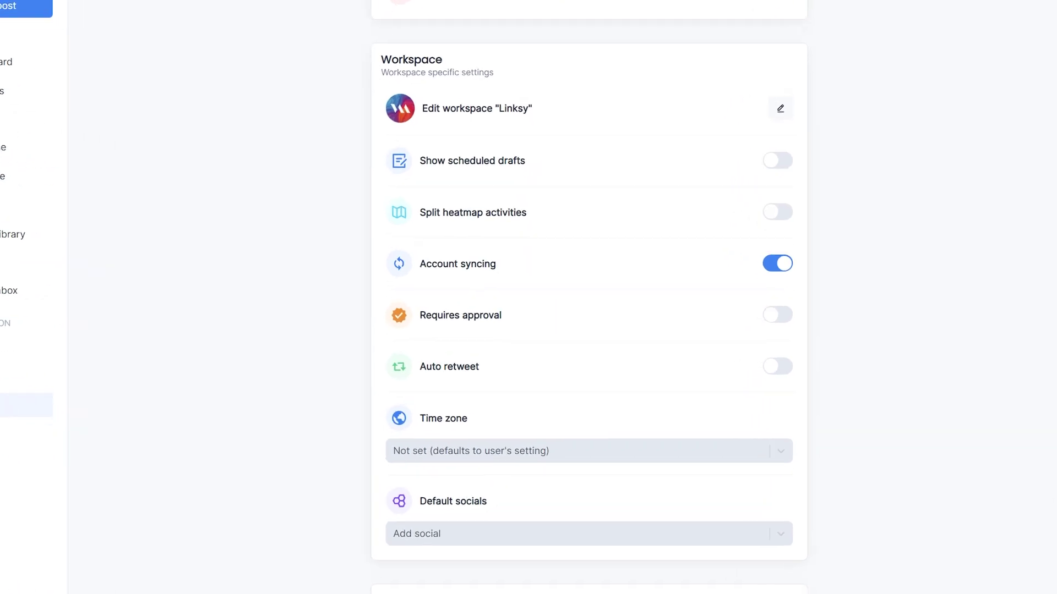
pyautogui.click(824, 296)
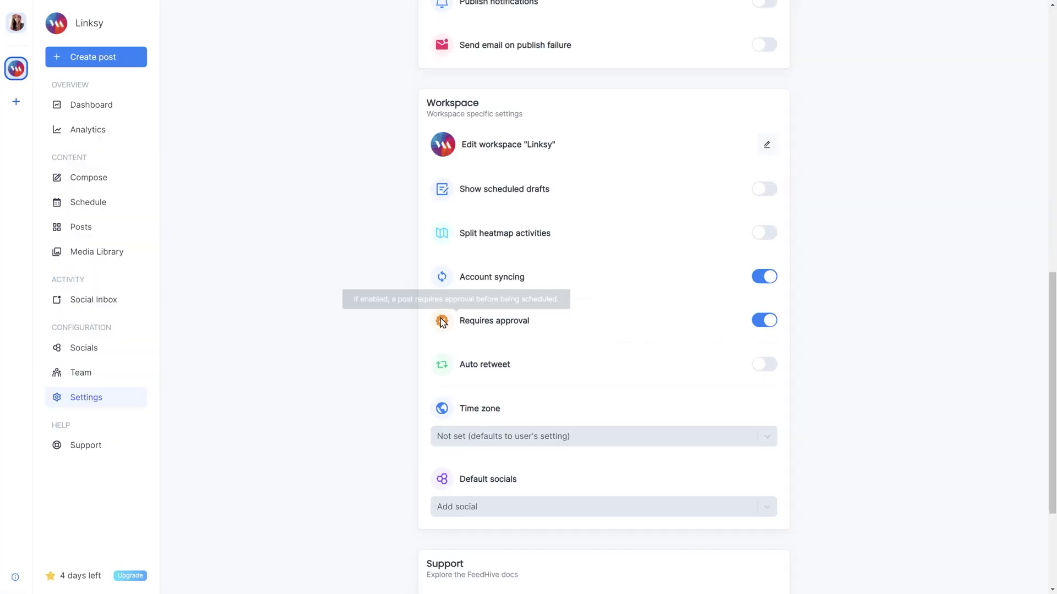
# On the Team page, give Can Approve rights to the Member-role teammate and the last Viewer.
pyautogui.click(120, 378)
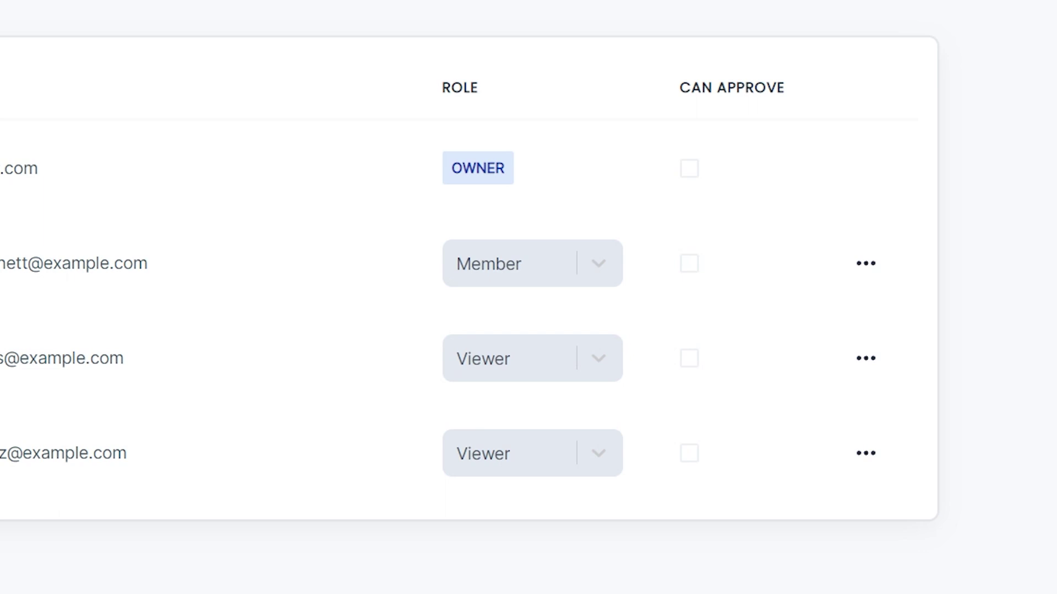
pyautogui.click(688, 265)
pyautogui.click(695, 460)
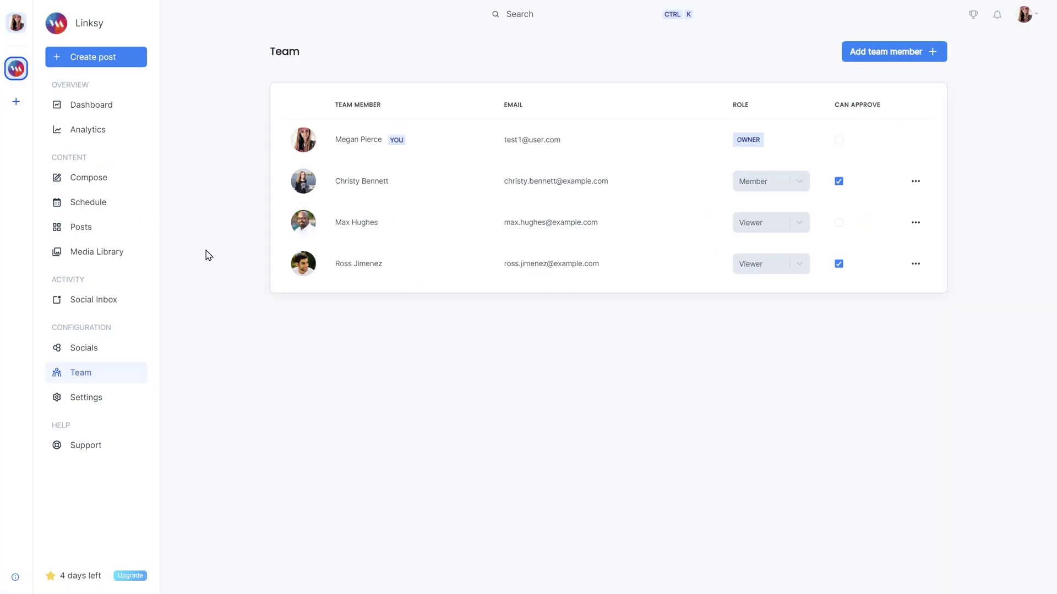
# Compose a new post reading 'Social media is the best way to grow a business!'.
pyautogui.click(134, 190)
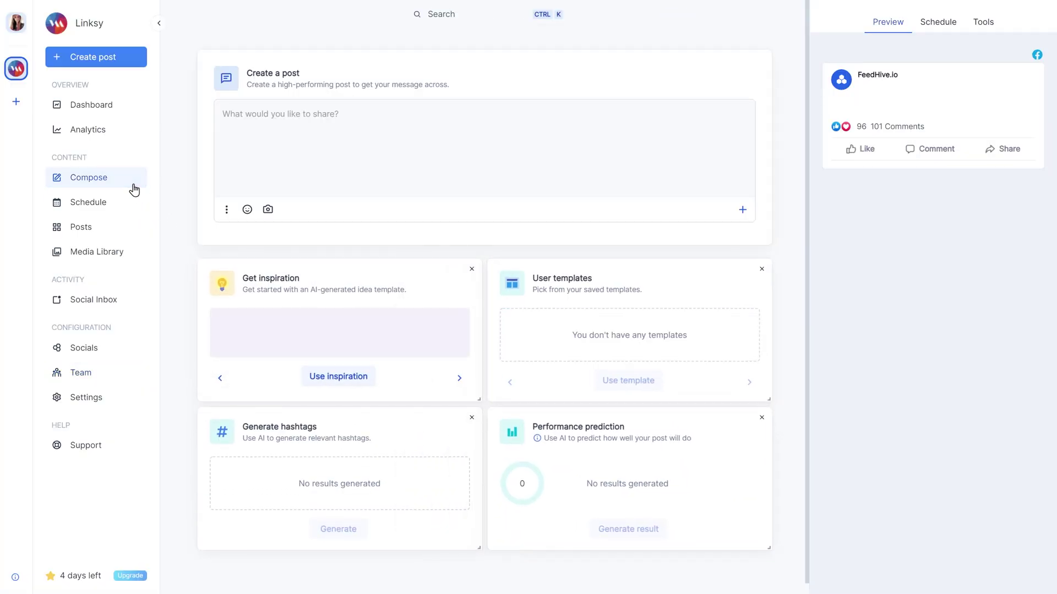
pyautogui.click(292, 173)
pyautogui.write('Social media is the best way to grow a business!')
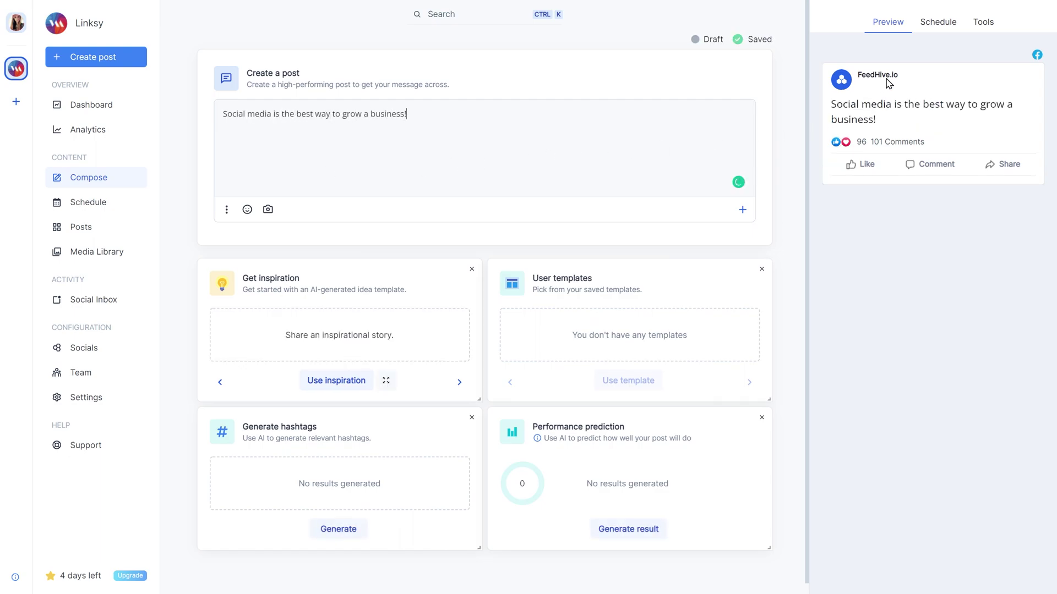
# Schedule the post for May 14, pending approval.
pyautogui.click(937, 25)
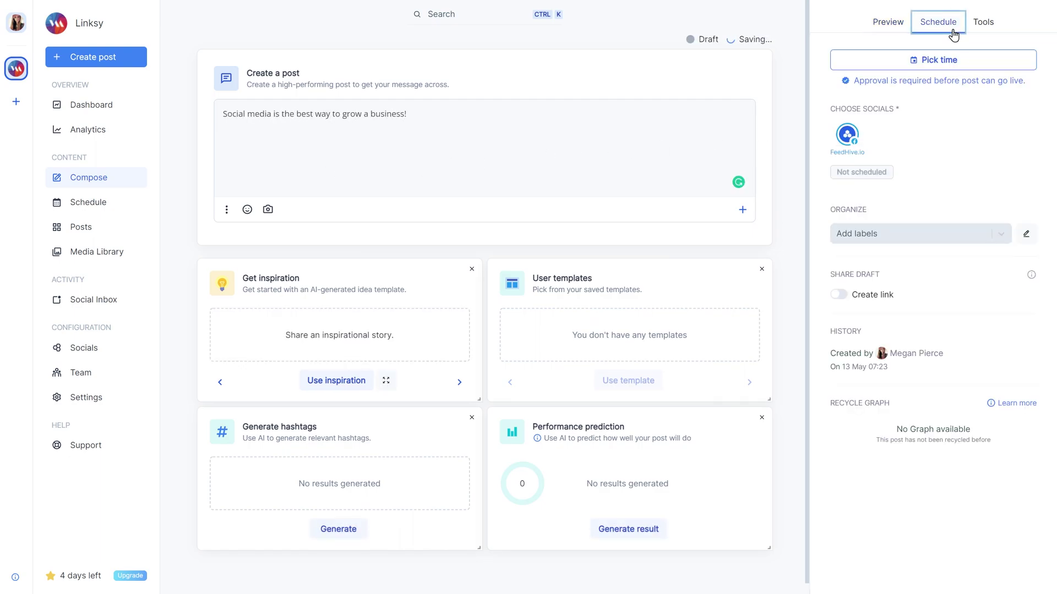
pyautogui.click(1003, 60)
pyautogui.click(592, 163)
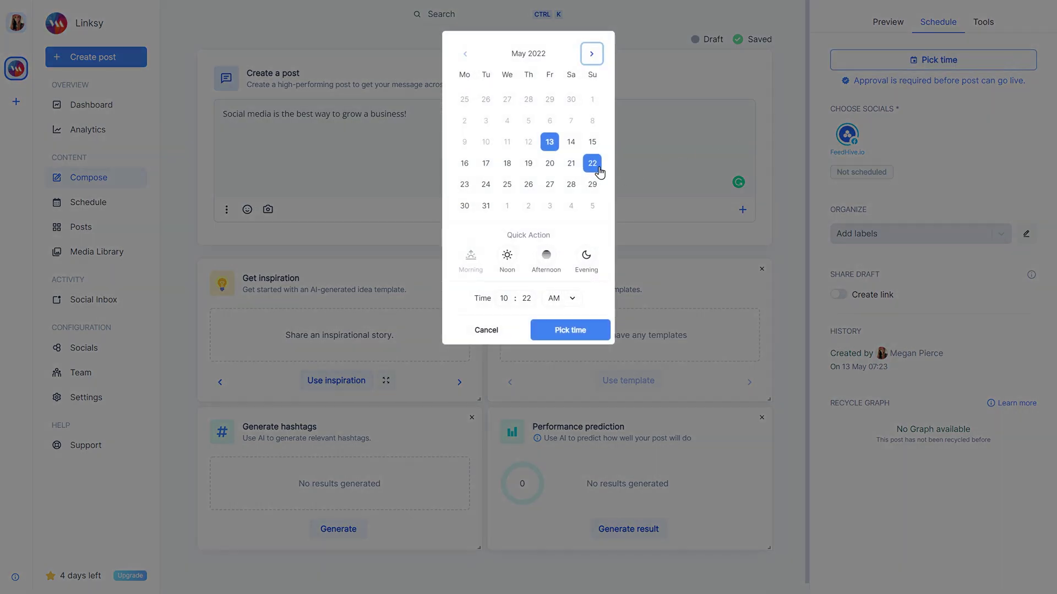
pyautogui.click(570, 142)
pyautogui.click(571, 408)
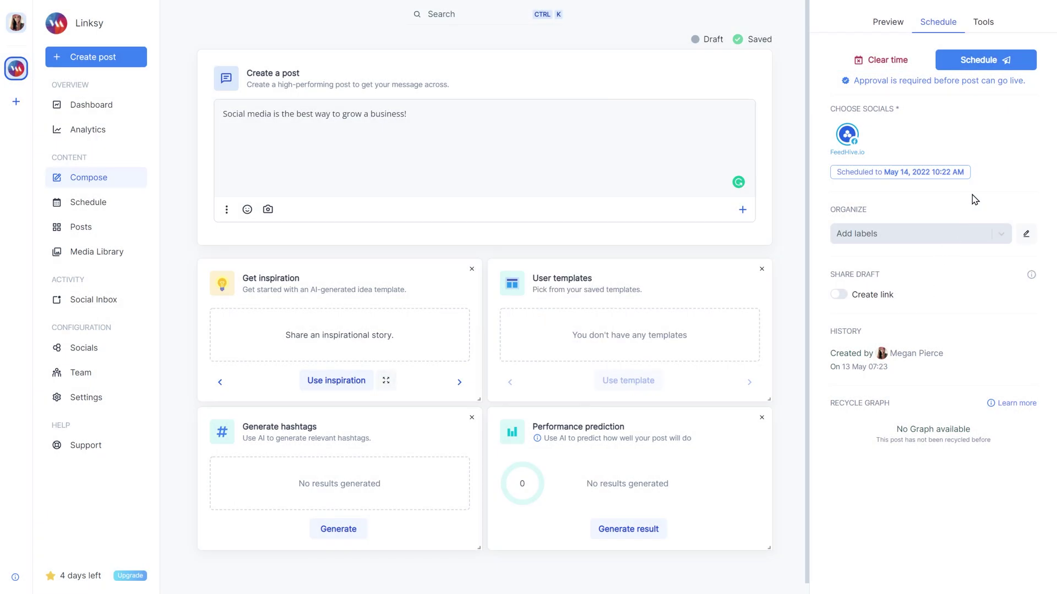
pyautogui.click(1022, 64)
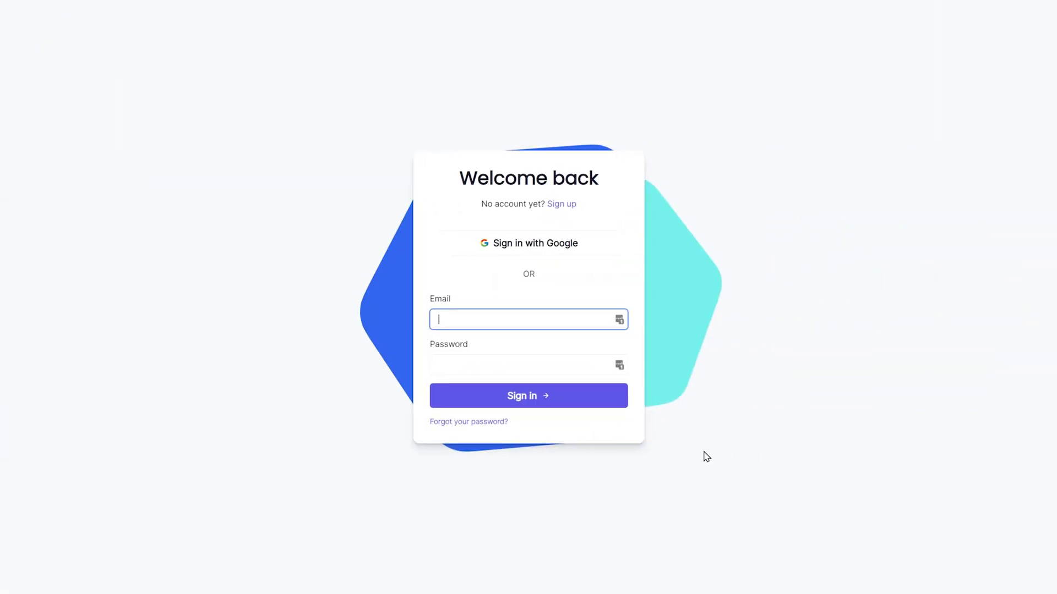
# Sign in with the approving teammate's e-mail and password and view the Schedule calendar.
pyautogui.write('christy.bennett@example.com')
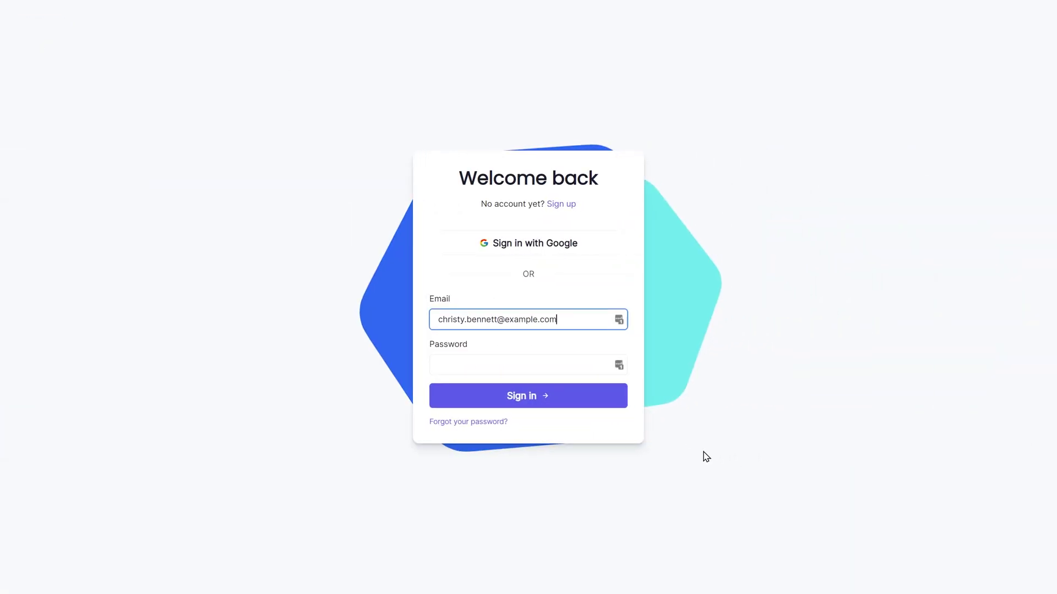
pyautogui.press('Tab')
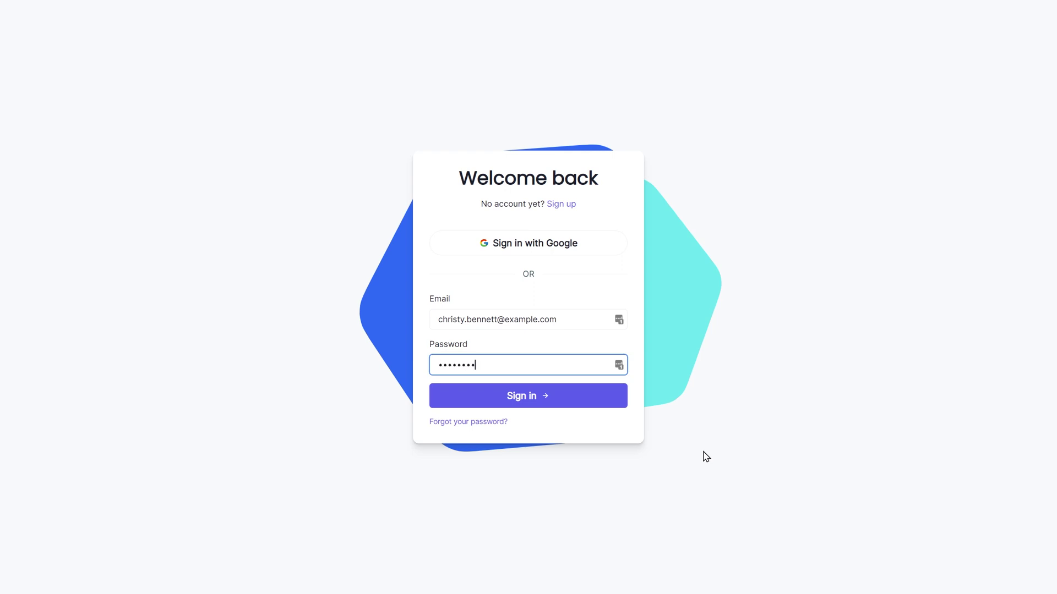
pyautogui.click(590, 396)
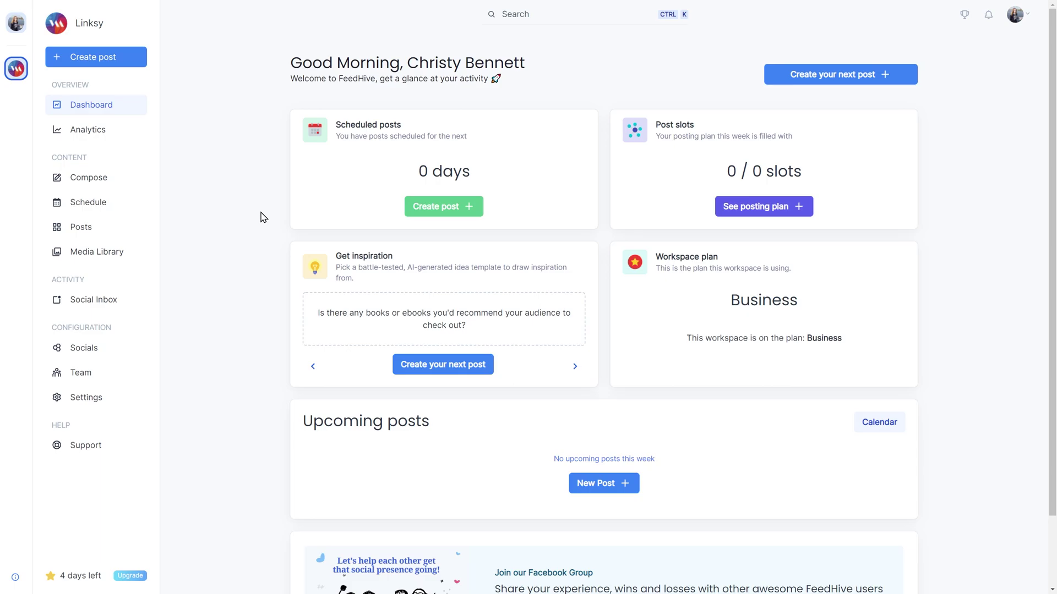
pyautogui.click(132, 214)
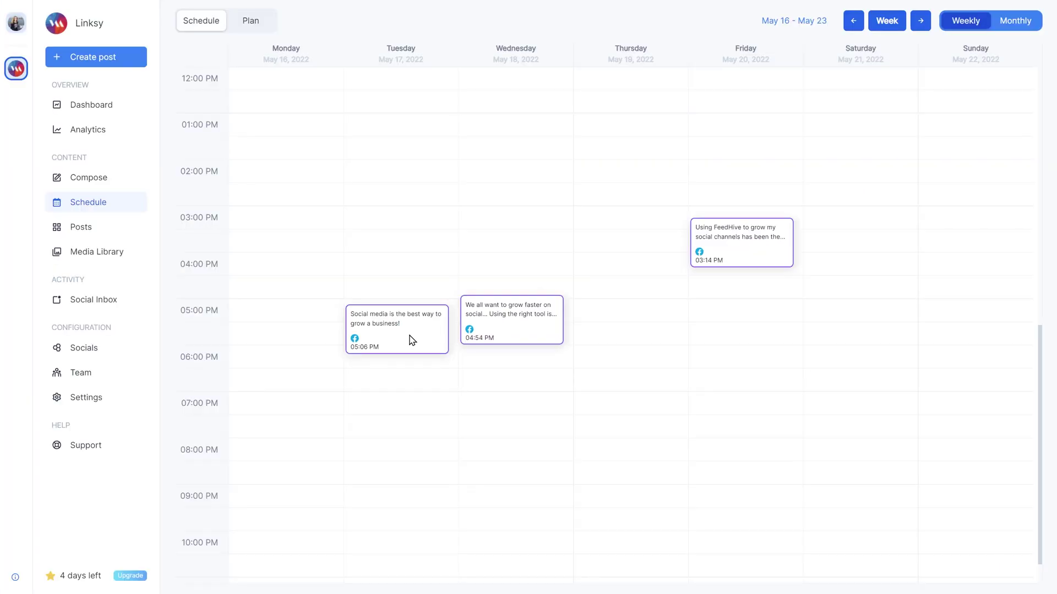
# Approve the pending May 17, 05:06 PM post from the calendar, then go to Posts.
pyautogui.click(411, 340)
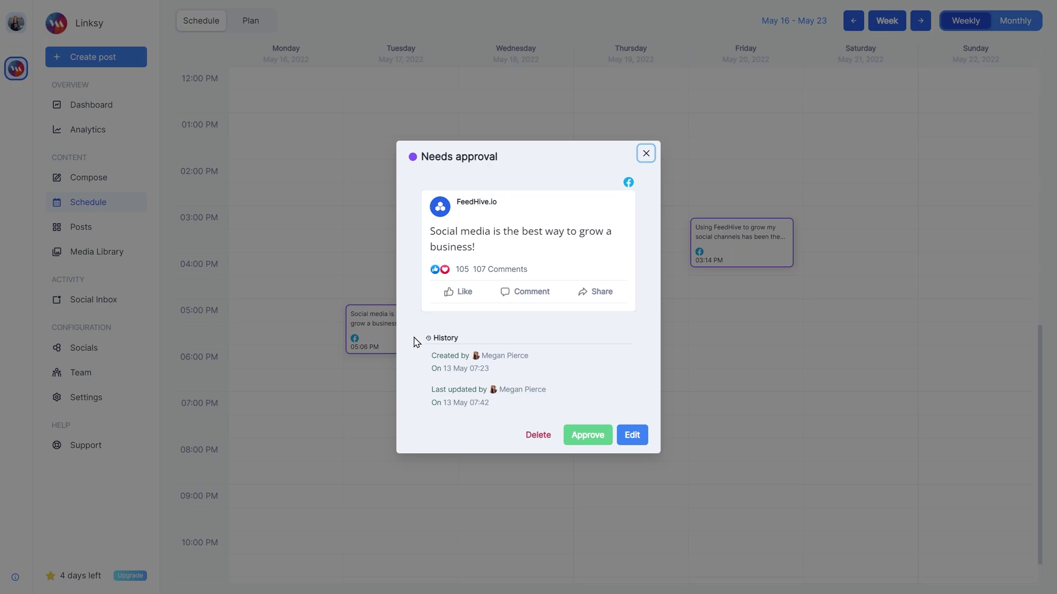
pyautogui.click(568, 443)
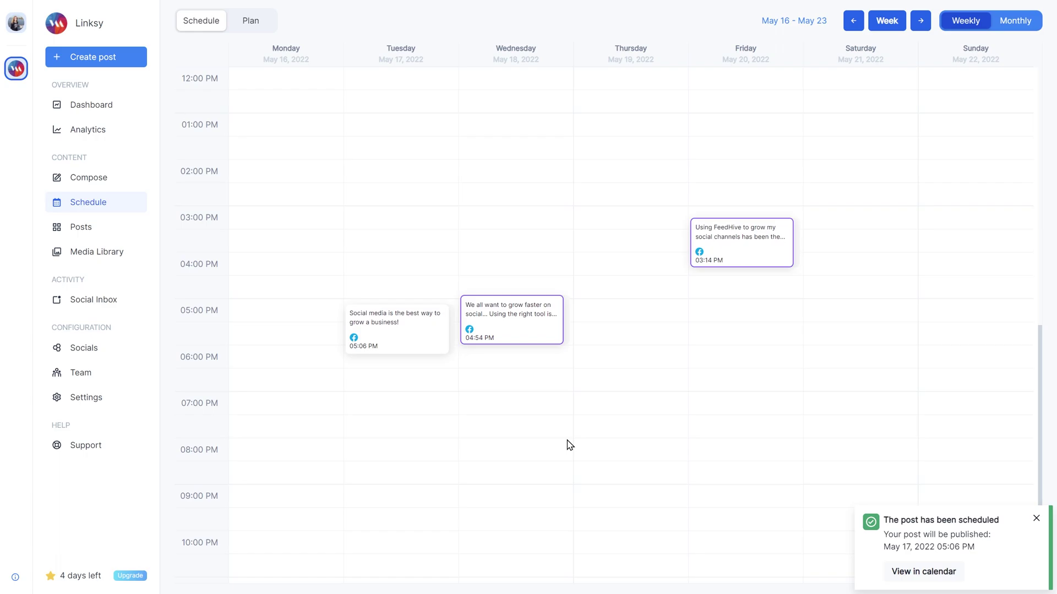
pyautogui.click(129, 232)
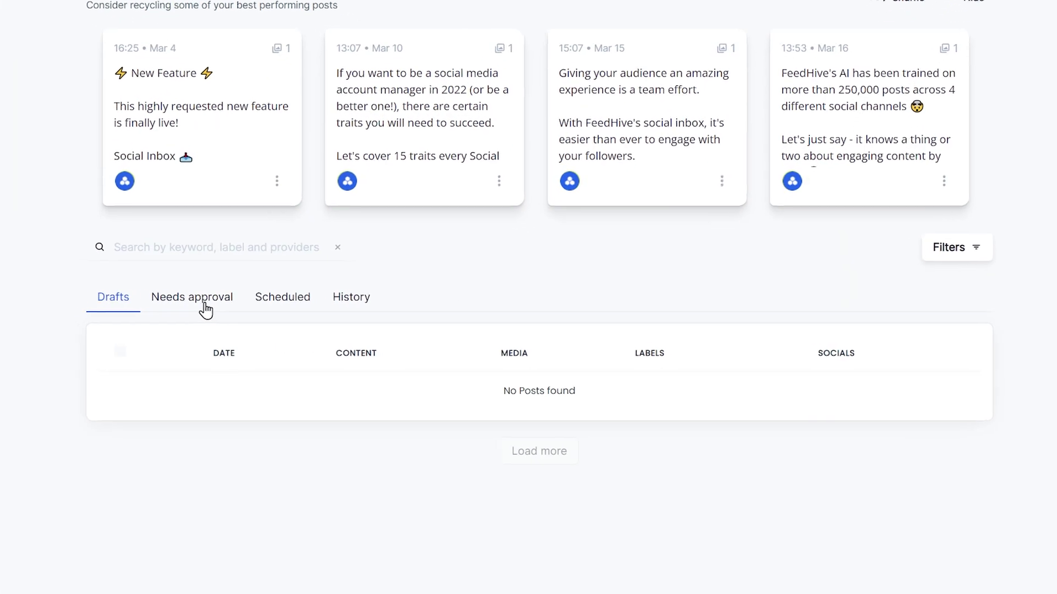
# Preview the first Needs approval post, then bulk-approve all three pending posts.
pyautogui.click(205, 310)
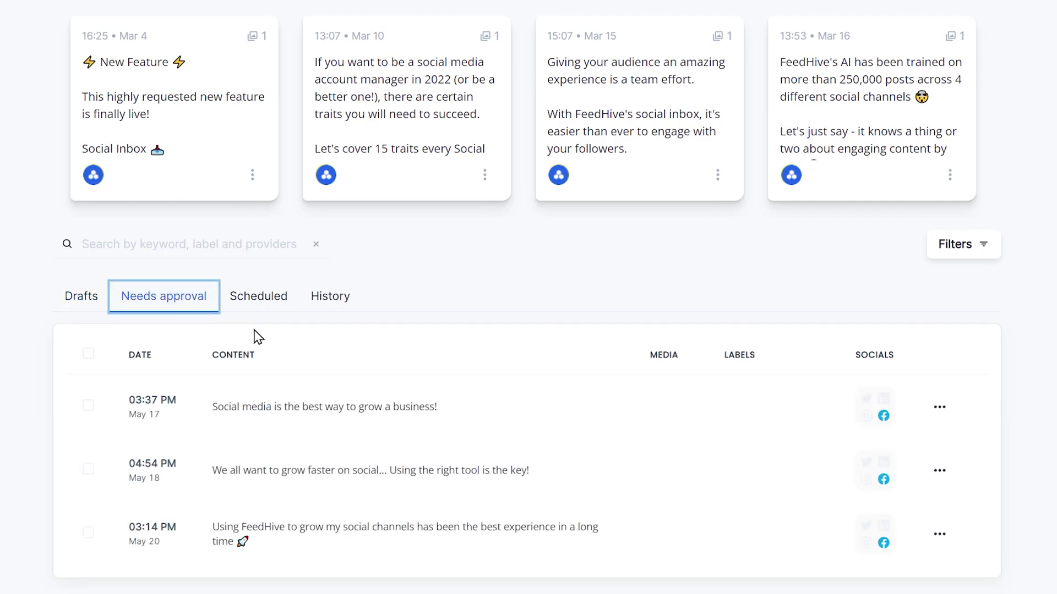
pyautogui.click(321, 407)
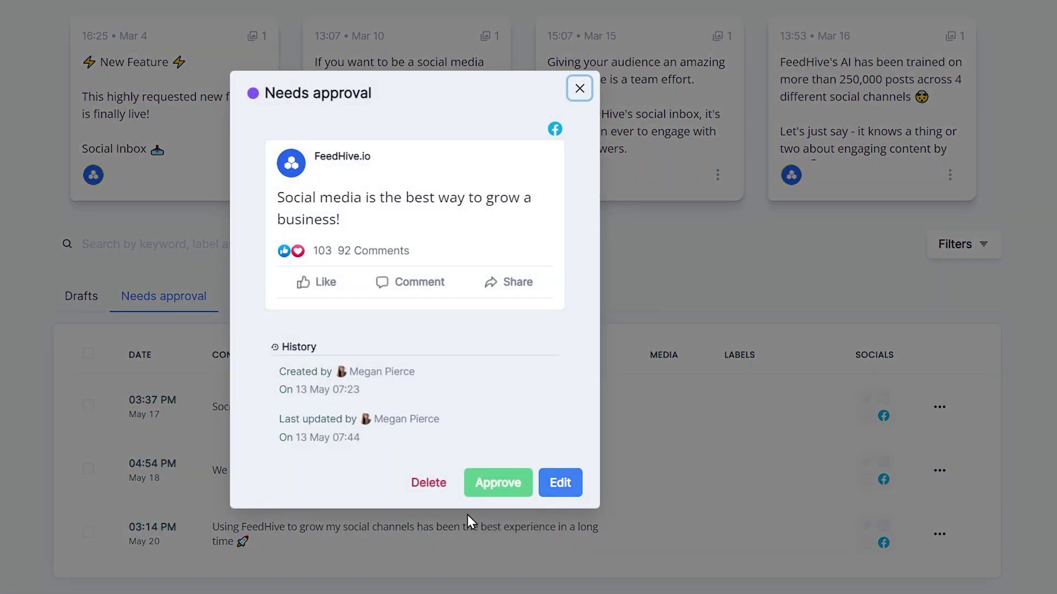
pyautogui.click(717, 452)
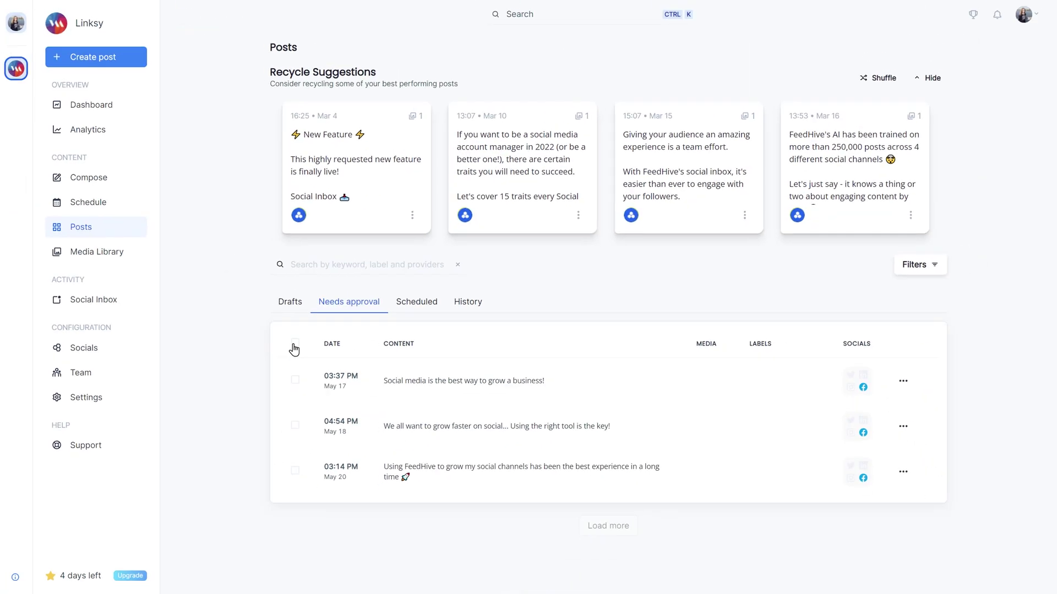
pyautogui.click(293, 344)
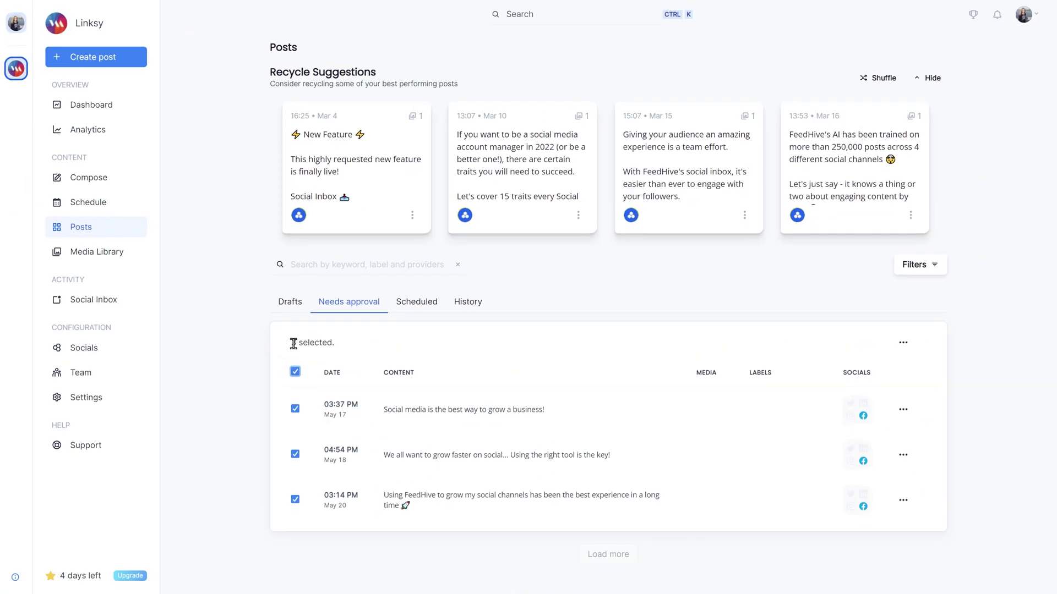
pyautogui.click(905, 343)
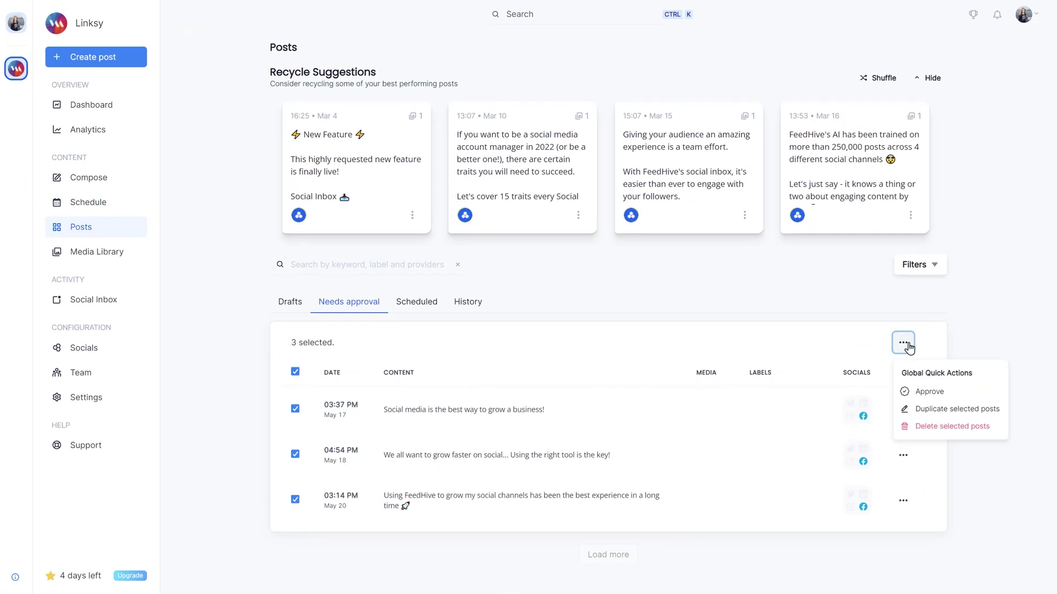
pyautogui.click(950, 397)
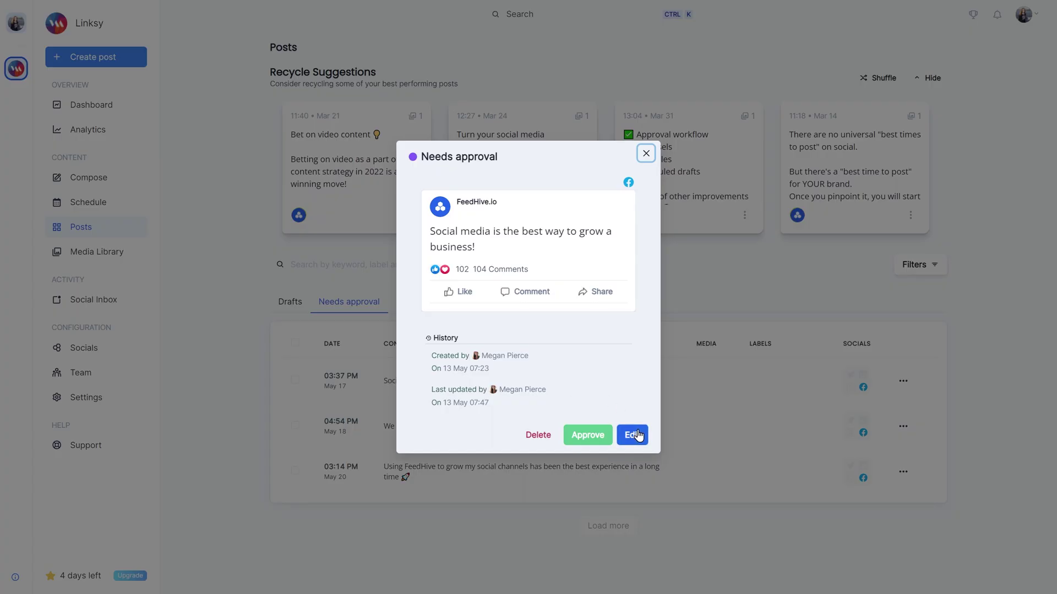
# Approve the 'Social media is the best way to grow a business!' post for May 17, 03:37 PM.
pyautogui.click(637, 435)
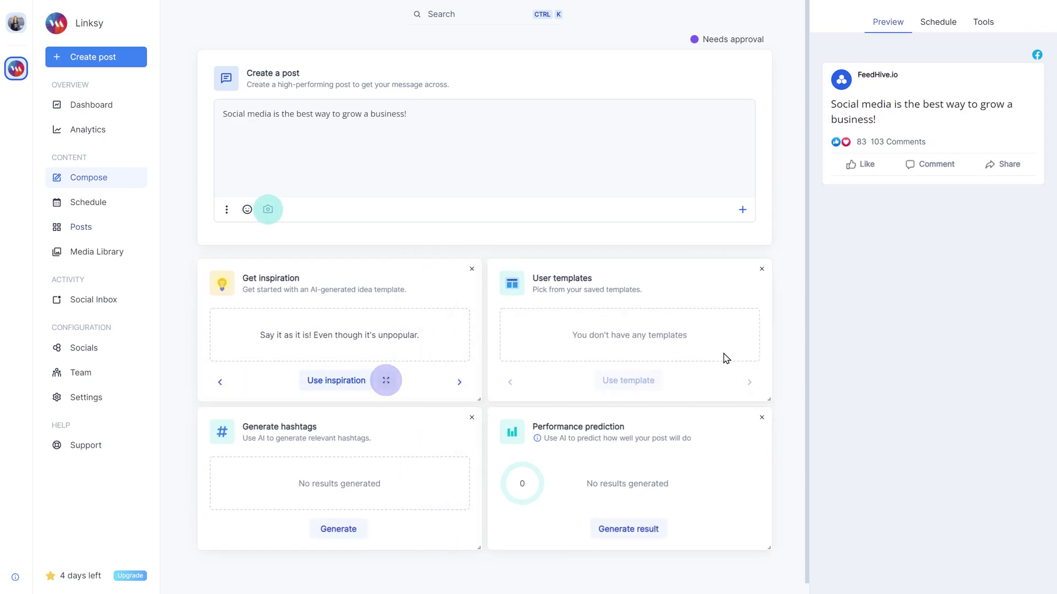
pyautogui.click(942, 24)
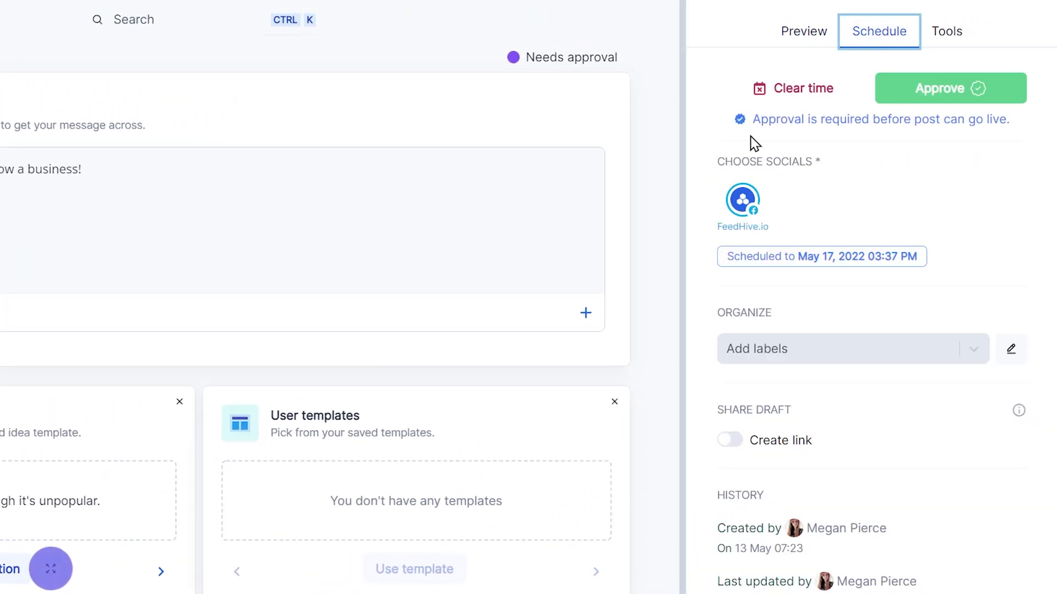
pyautogui.click(1001, 105)
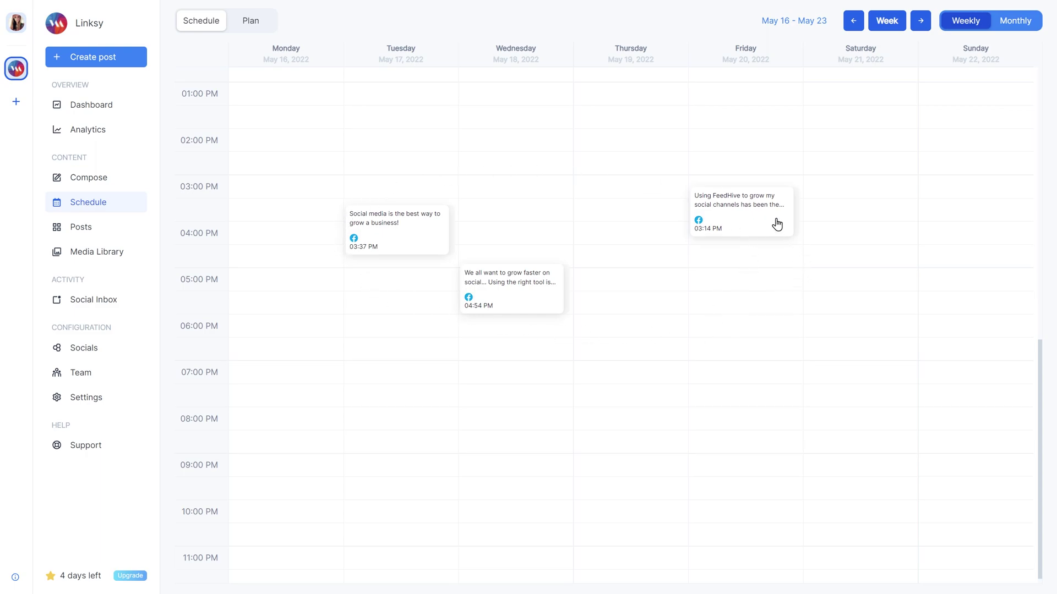
# Edit the May 17 post's text to end 'grow a business in 2022!'.
pyautogui.click(425, 239)
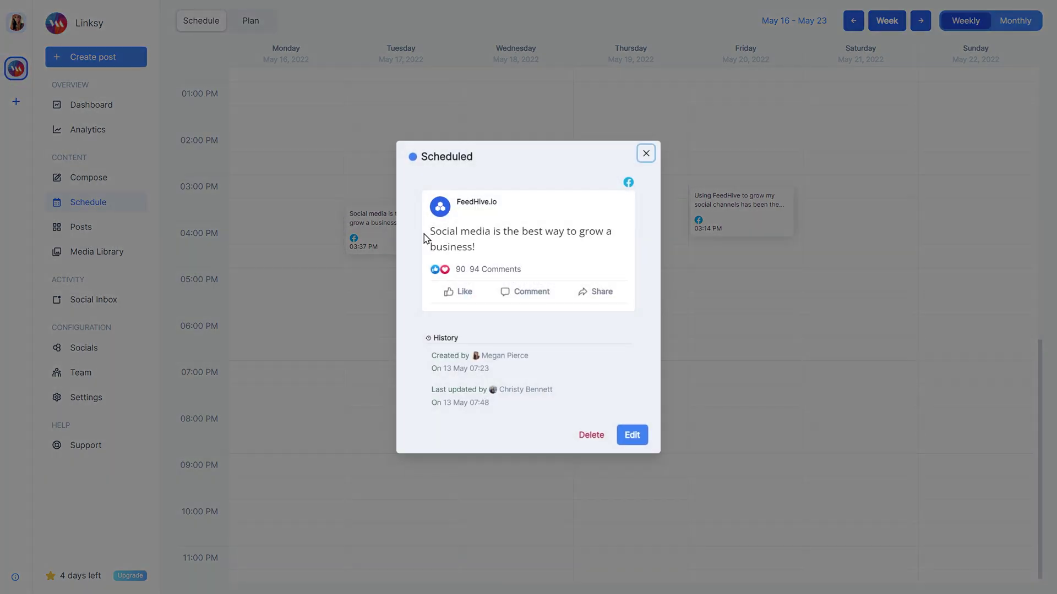
pyautogui.click(632, 436)
pyautogui.press('BackSpace')
pyautogui.write('iness in')
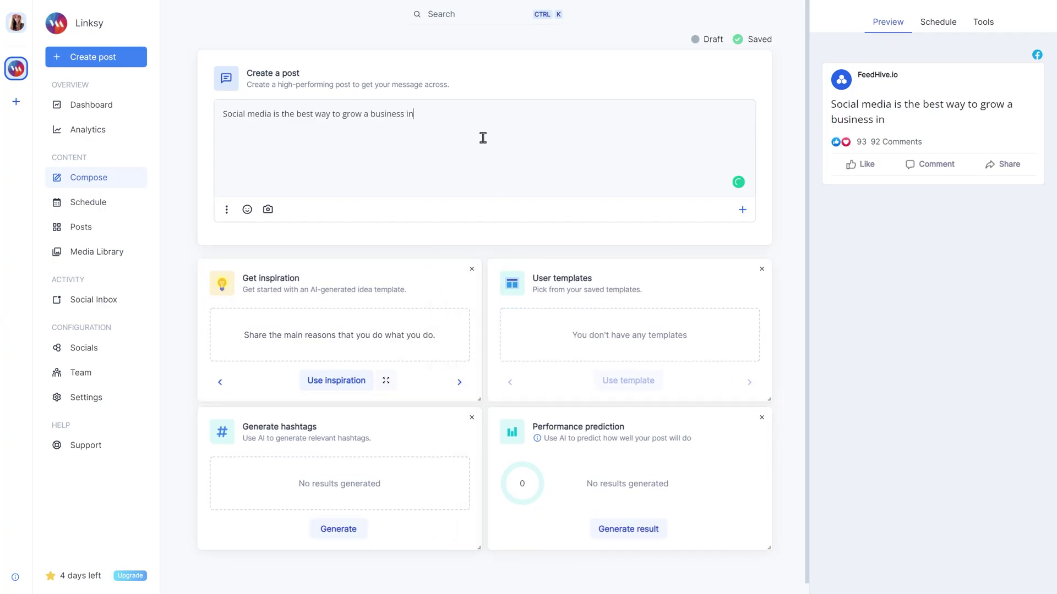
pyautogui.write(' 2022!')
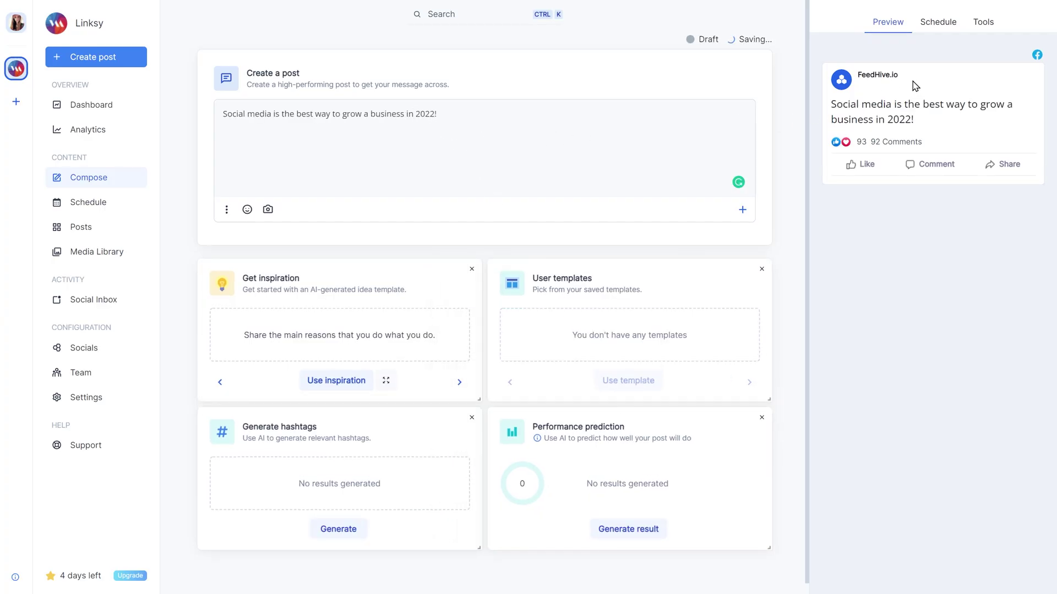
# Reschedule the edited post for 03:37 PM pending approval and return to the weekly calendar.
pyautogui.click(942, 23)
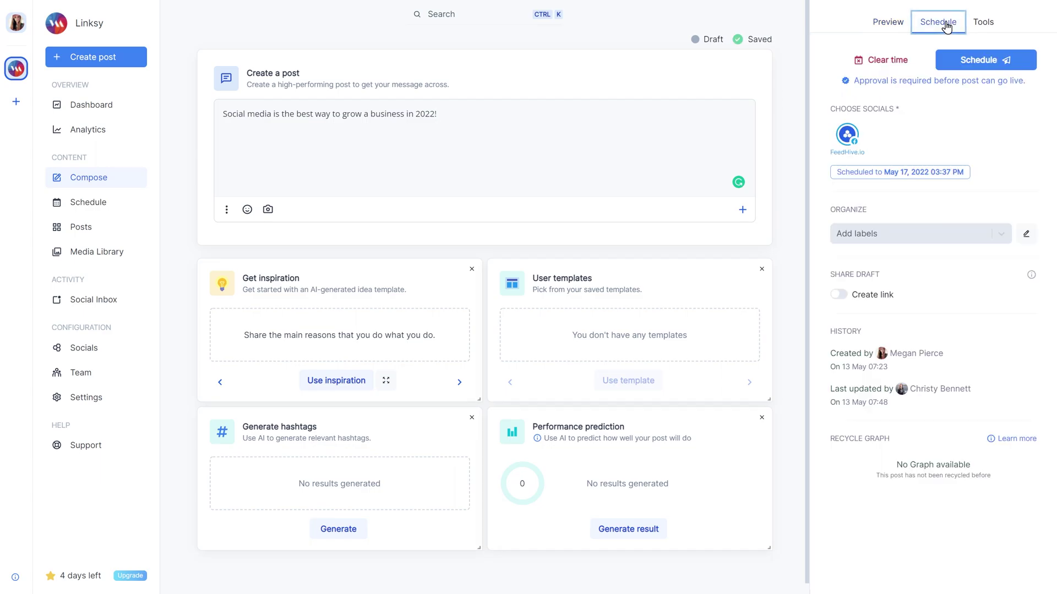
pyautogui.click(988, 63)
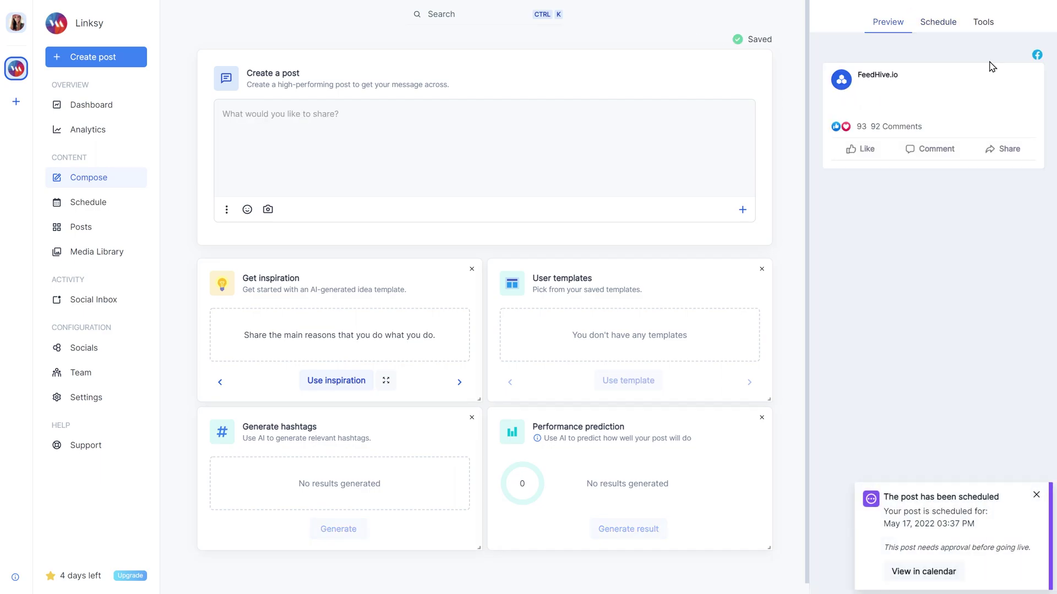
pyautogui.click(131, 208)
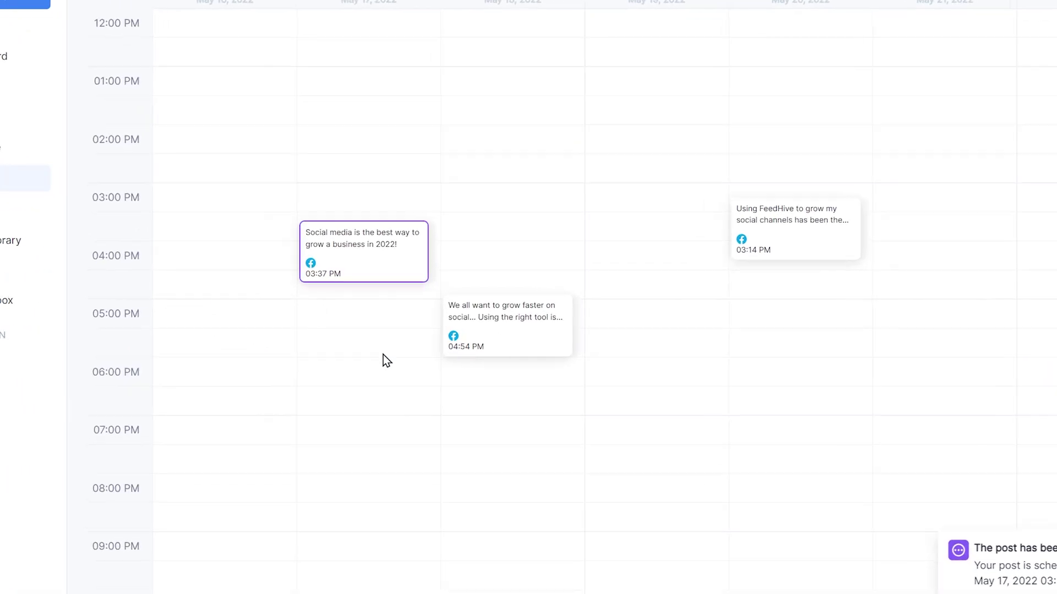